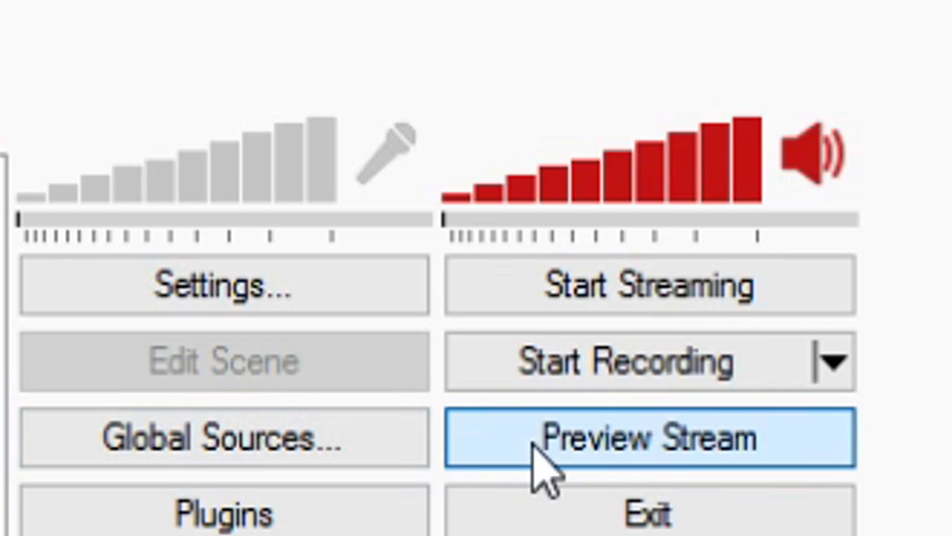
- Start the scene preview and begin adding a new Text source
left_click(588, 516)
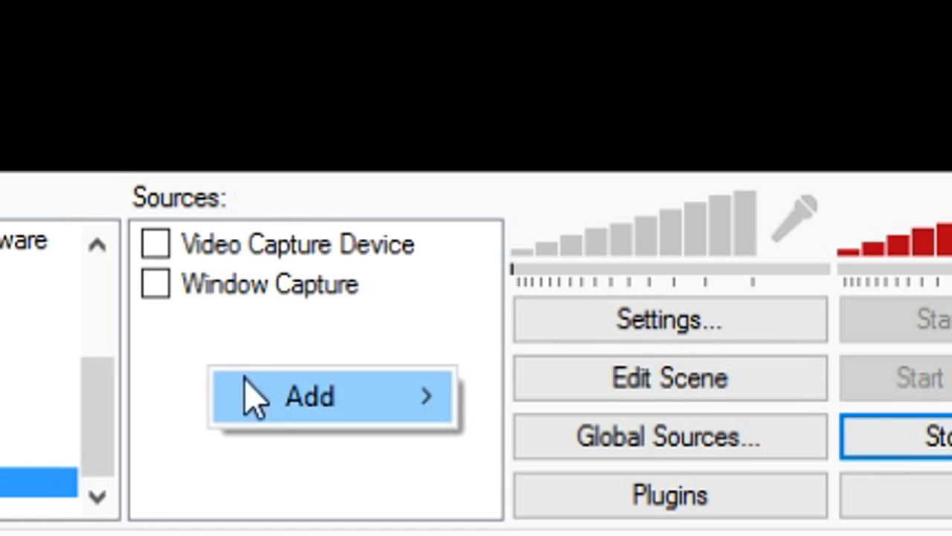
mouse_move(442, 507)
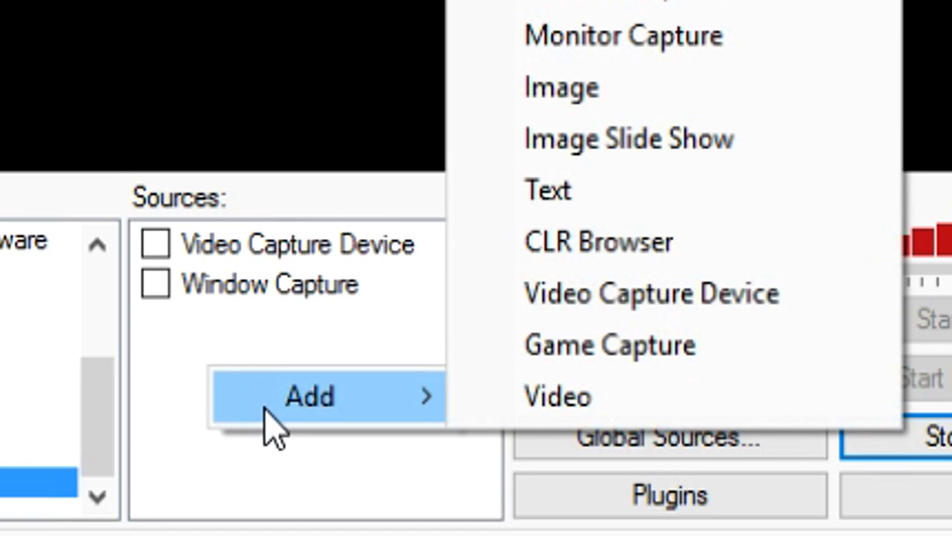
left_click(778, 209)
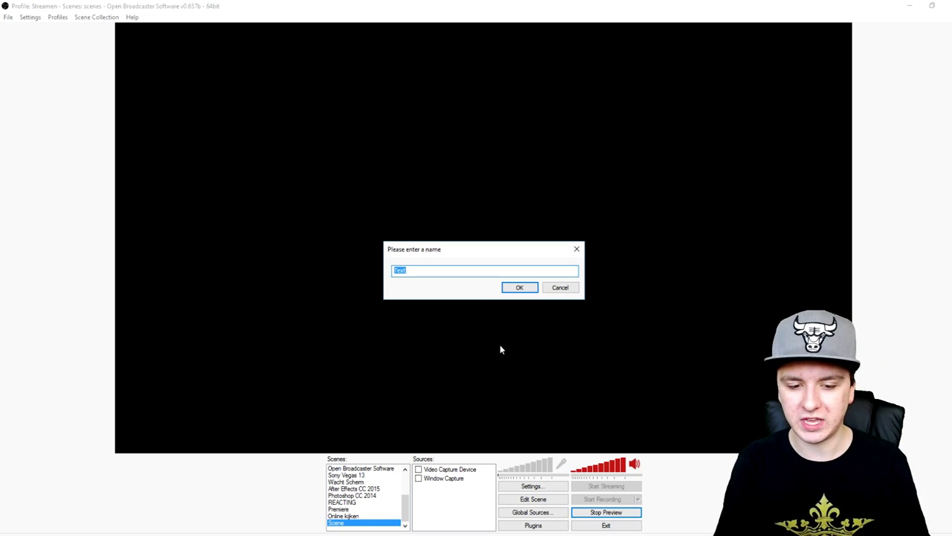
- Add a Text source named 'Text' showing 'JustAlexHalford' and drag it toward the preview's upper area
key("Return")
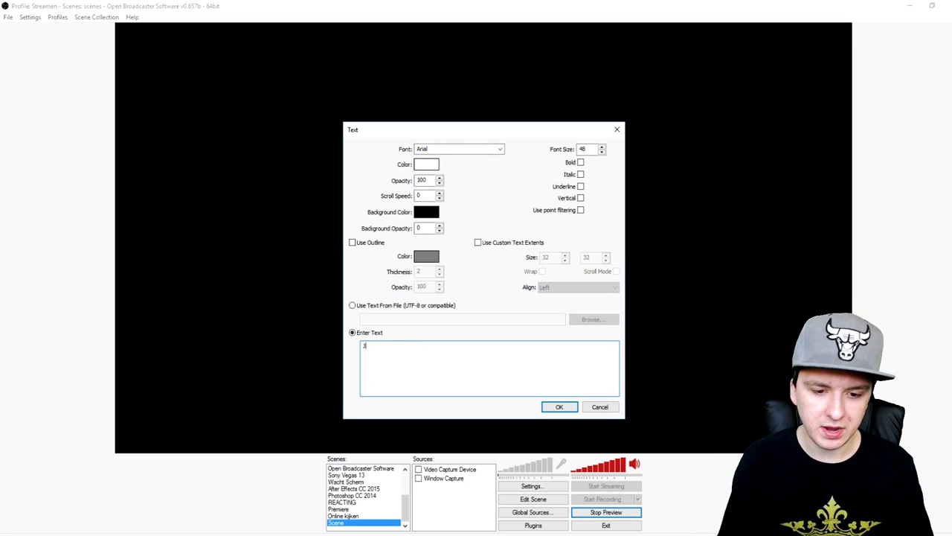
type("JustAlexHalford")
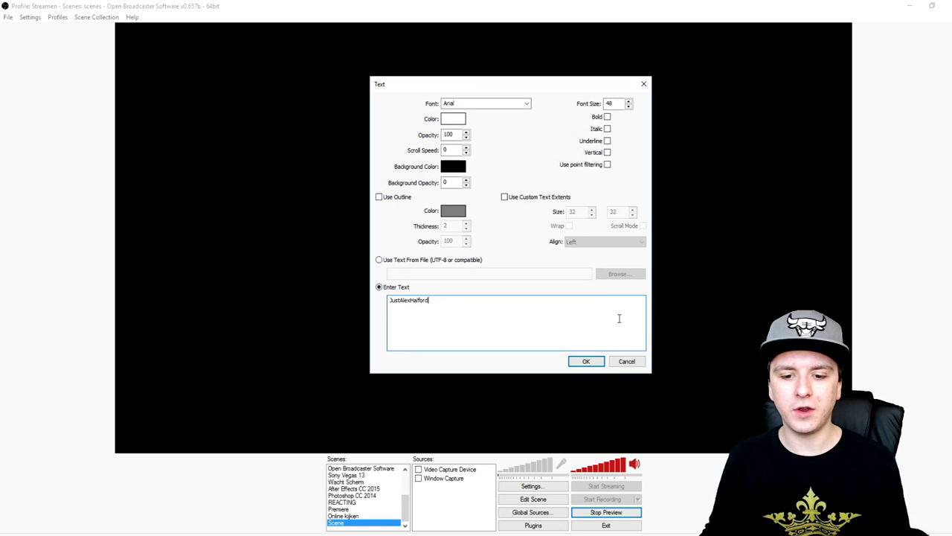
left_click(573, 363)
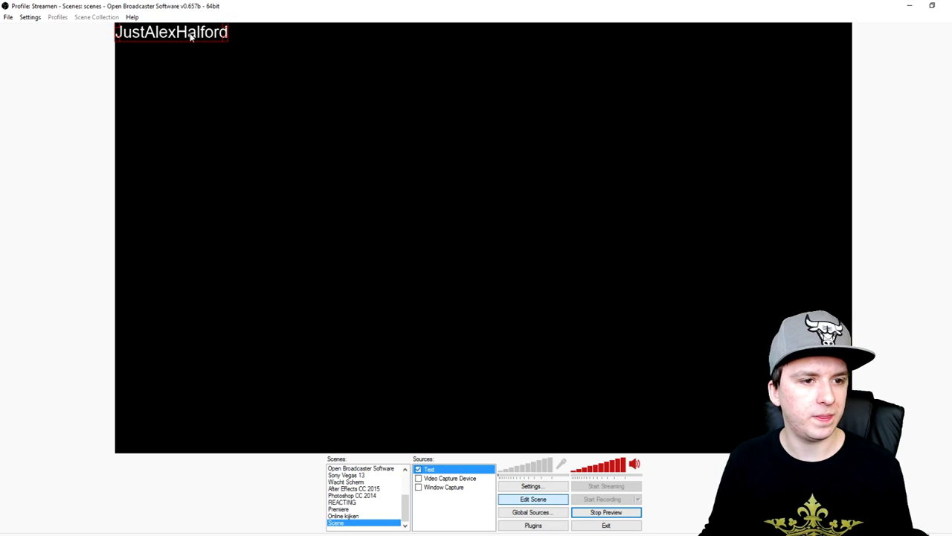
left_click_drag(191, 37, 414, 123)
- Raise the JustAlexHalford text's font size from 48 to 100 and move it to the upper left
left_click(433, 217)
left_click(432, 170)
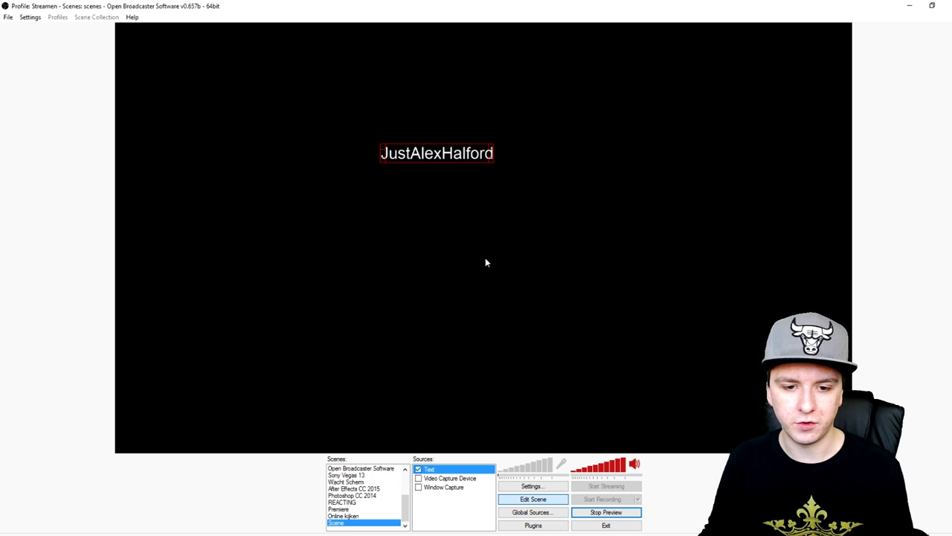
double_click(460, 467)
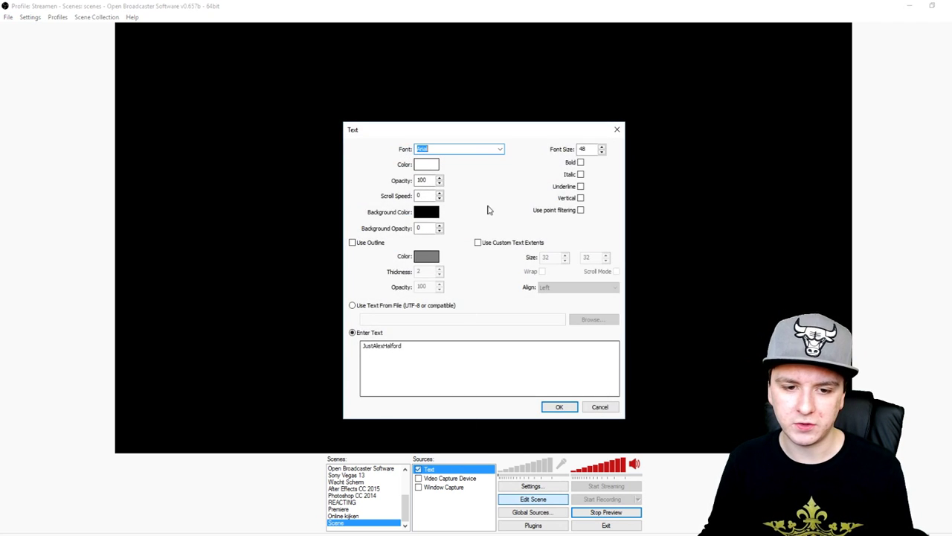
left_click_drag(476, 143, 744, 115)
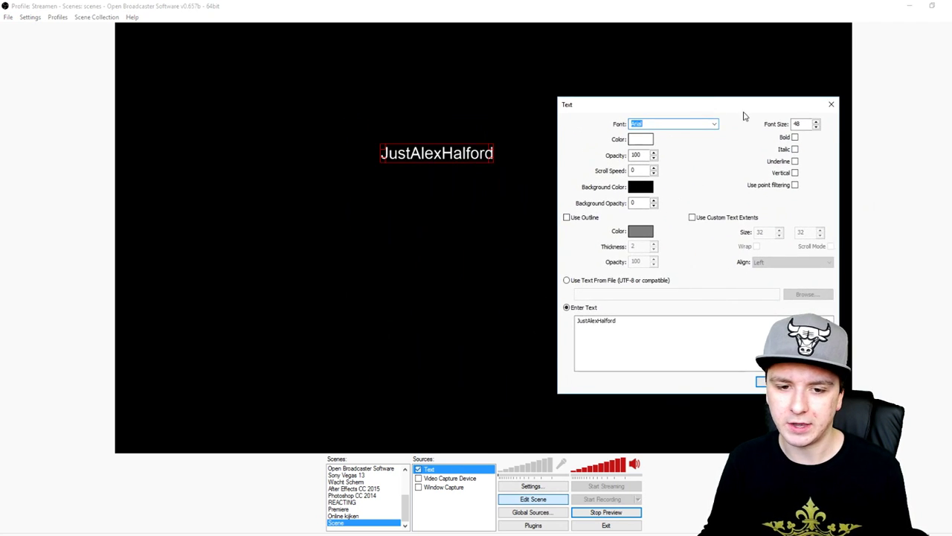
left_click(816, 123)
left_click(817, 124)
left_click(816, 124)
left_click(817, 124)
left_click_drag(816, 124, 816, 124)
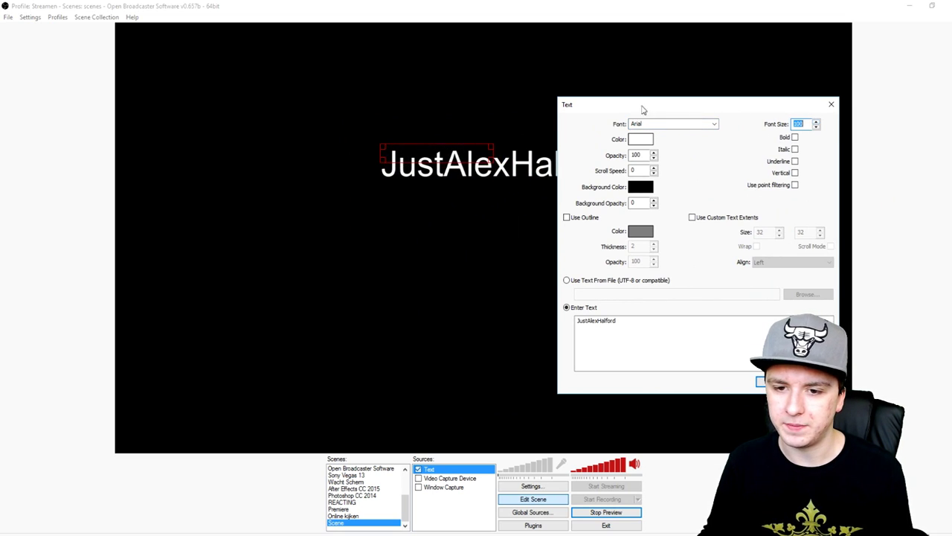
left_click(762, 381)
left_click_drag(516, 175, 330, 117)
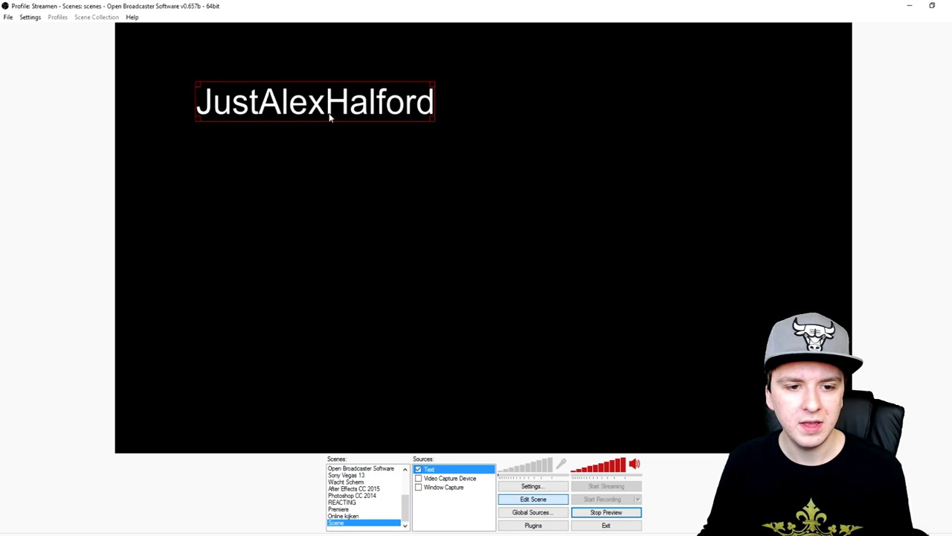
double_click(472, 470)
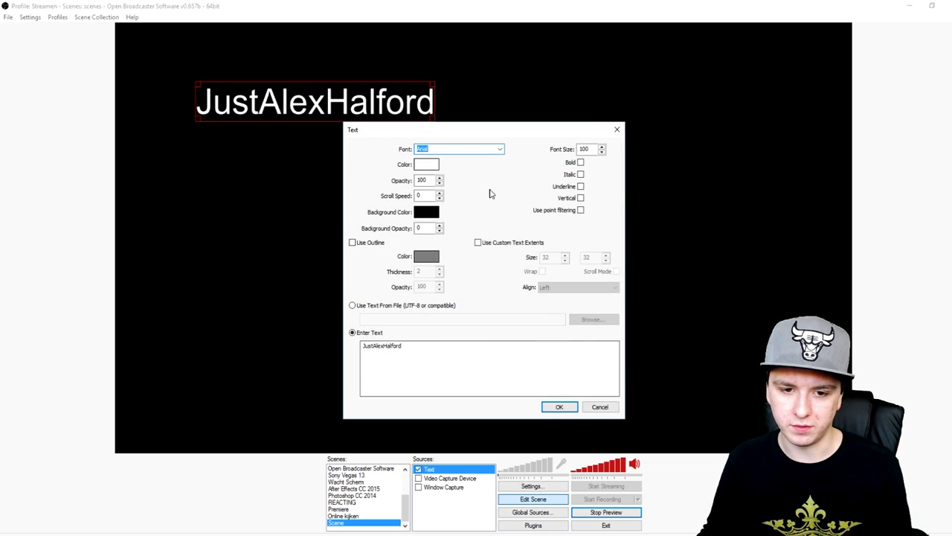
left_click_drag(491, 134, 554, 120)
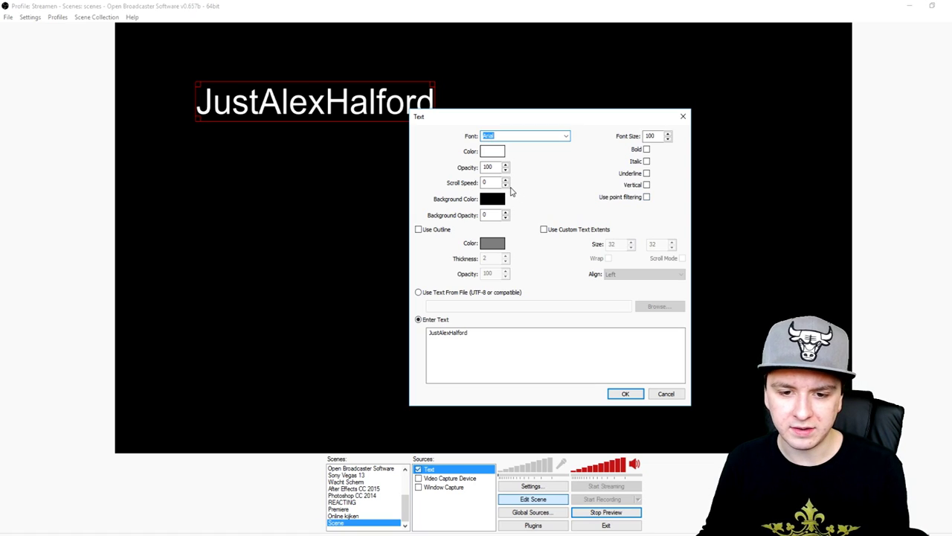
left_click_drag(496, 118, 549, 77)
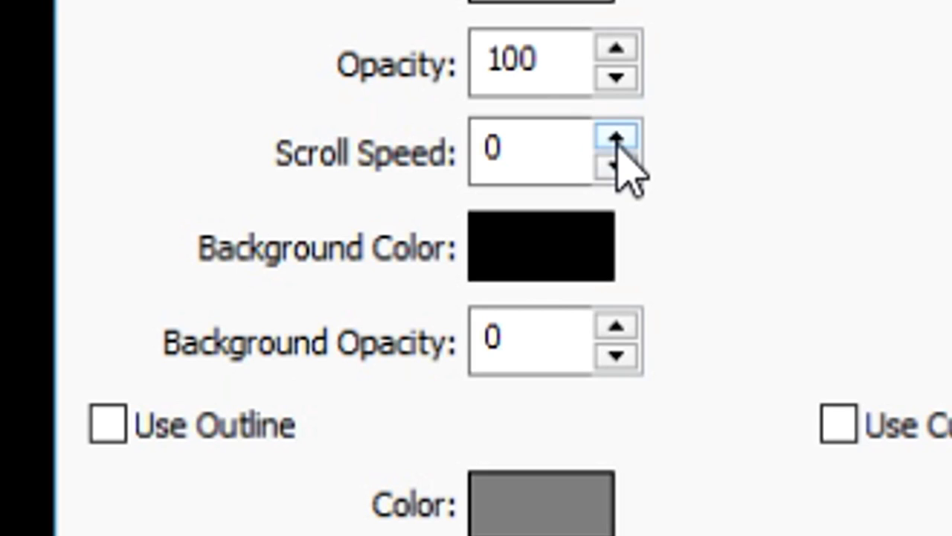
left_click(616, 138)
left_click(616, 139)
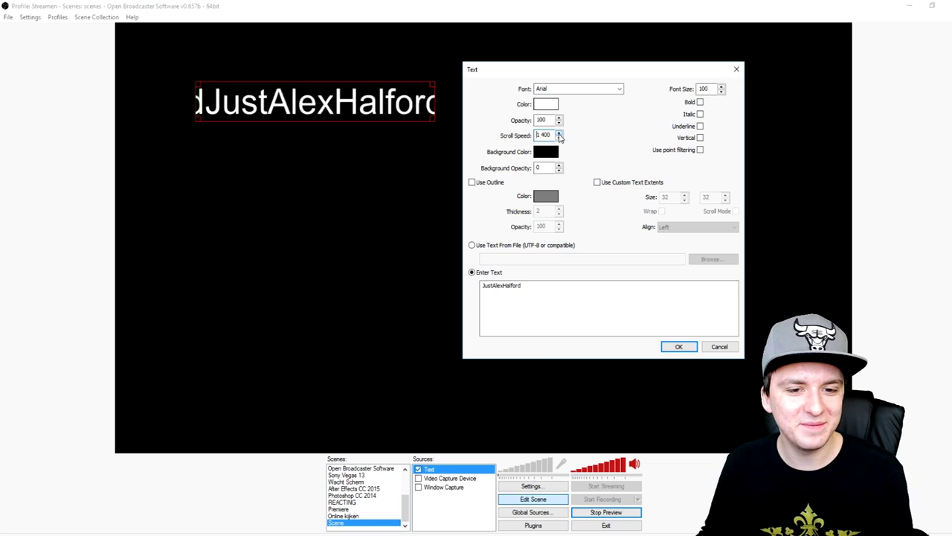
left_click(559, 134)
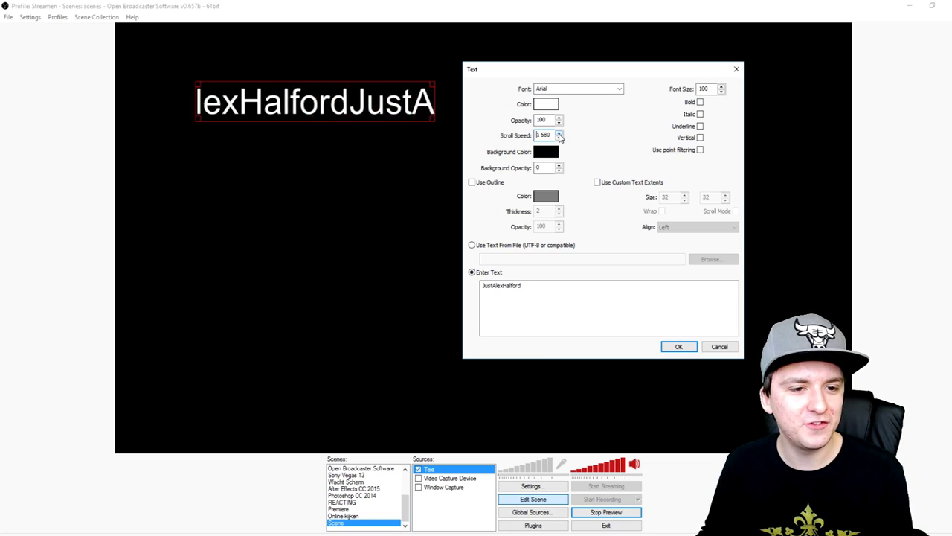
left_click(559, 136)
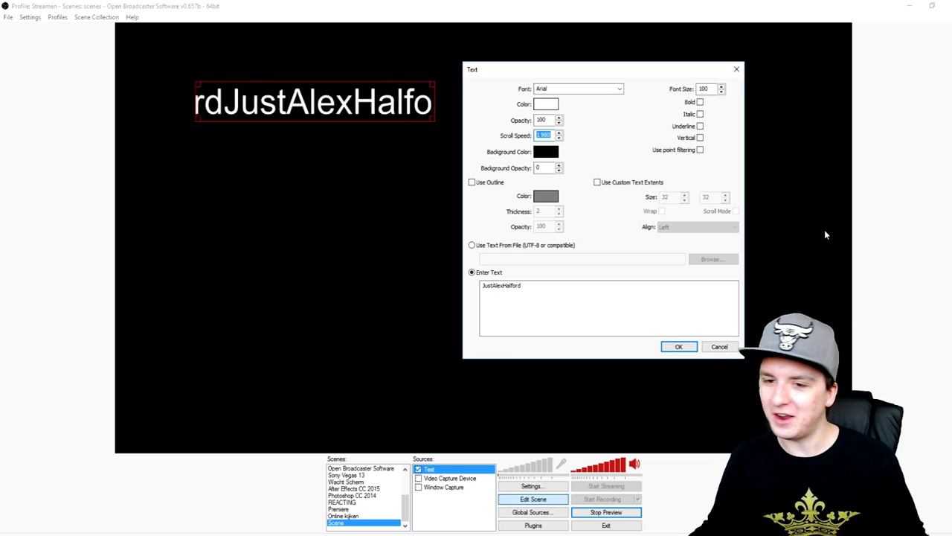
left_click(591, 327)
key("ctrl+a")
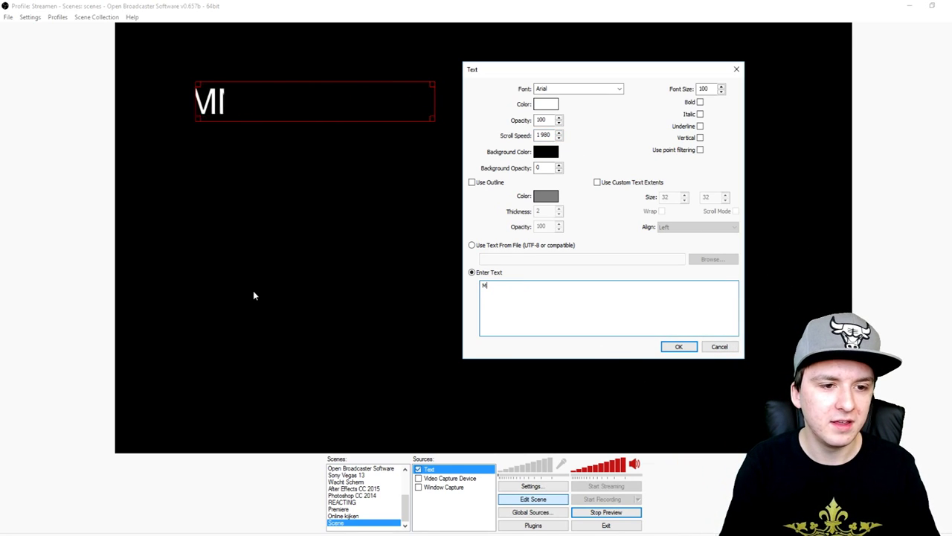
type("My name is al")
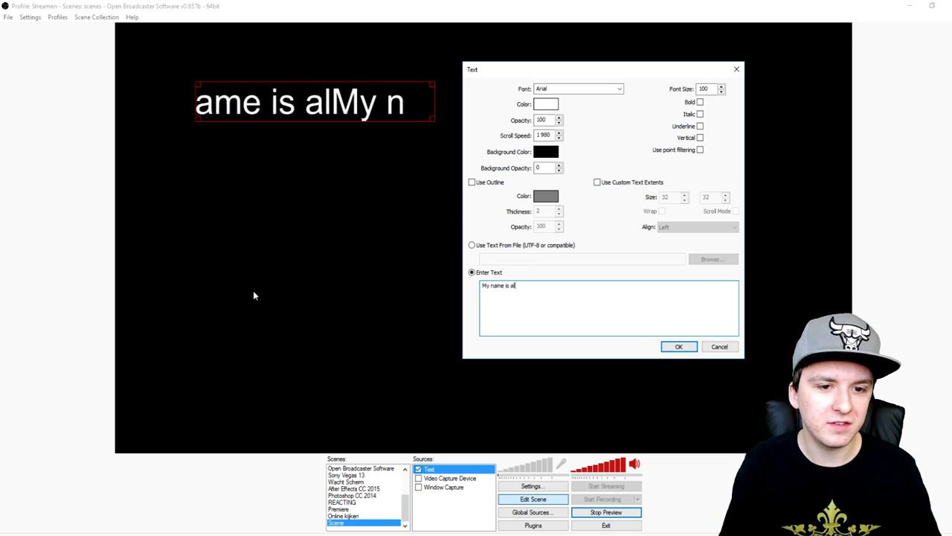
type("ex")
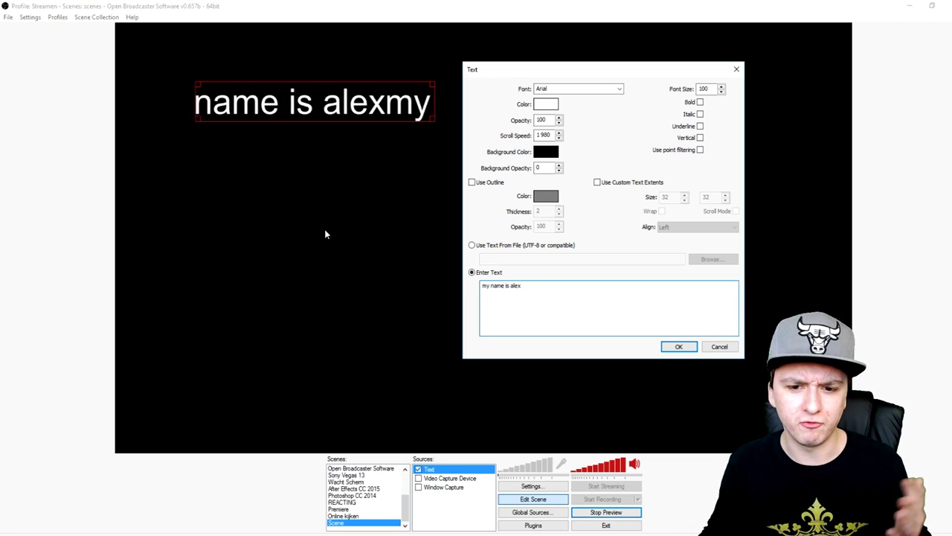
left_click(712, 351)
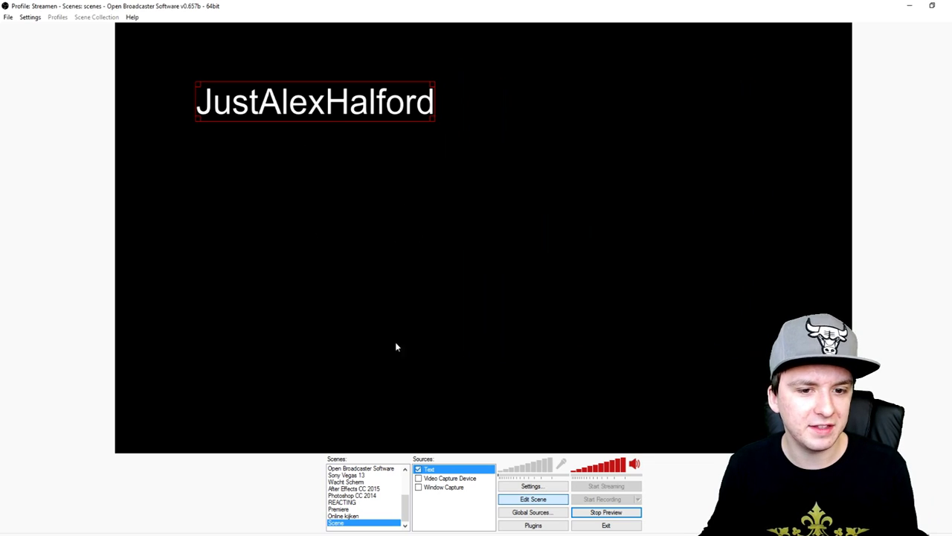
- Raise the Text source's scroll speed so the name scrolls continuously in the preview
double_click(438, 470)
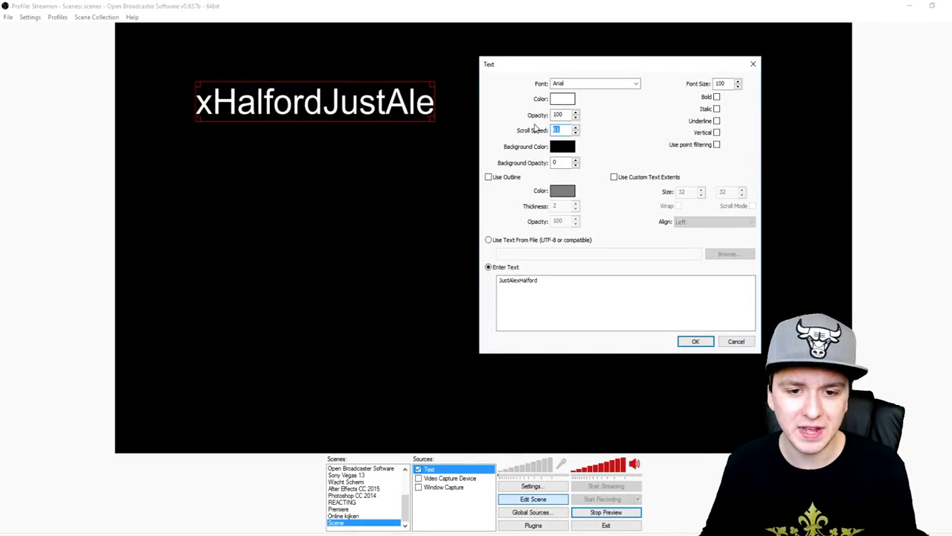
left_click_drag(587, 61, 398, 169)
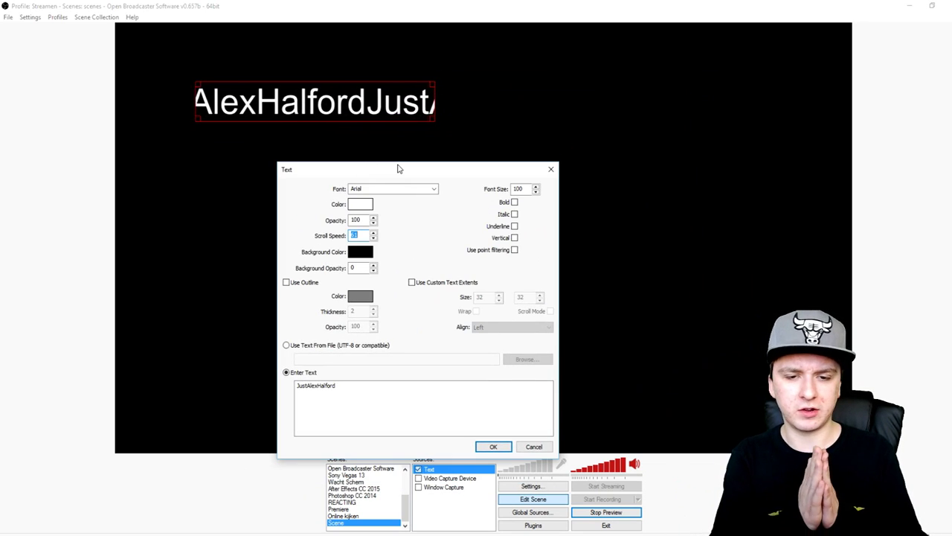
left_click_drag(398, 169, 605, 47)
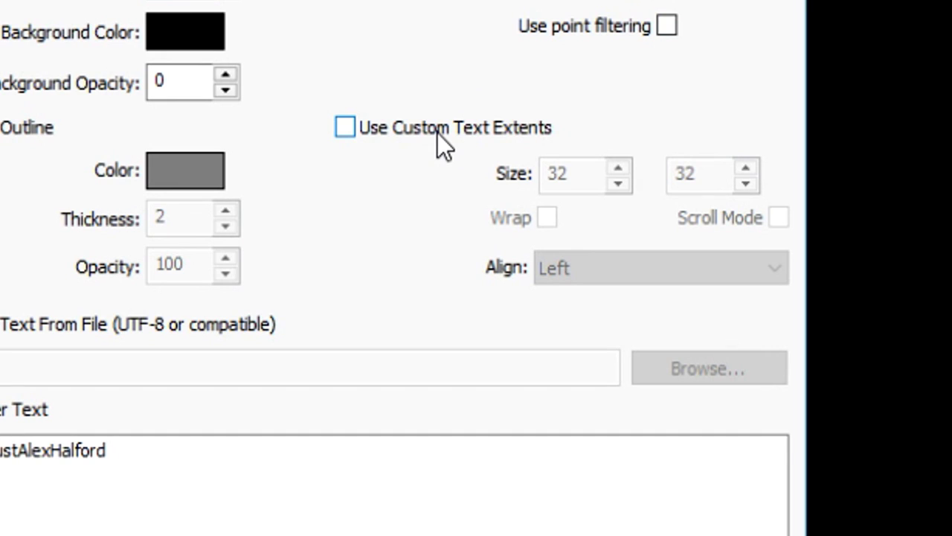
- Enable Use Custom Text Extents and set the text area width to 1620
left_click(437, 133)
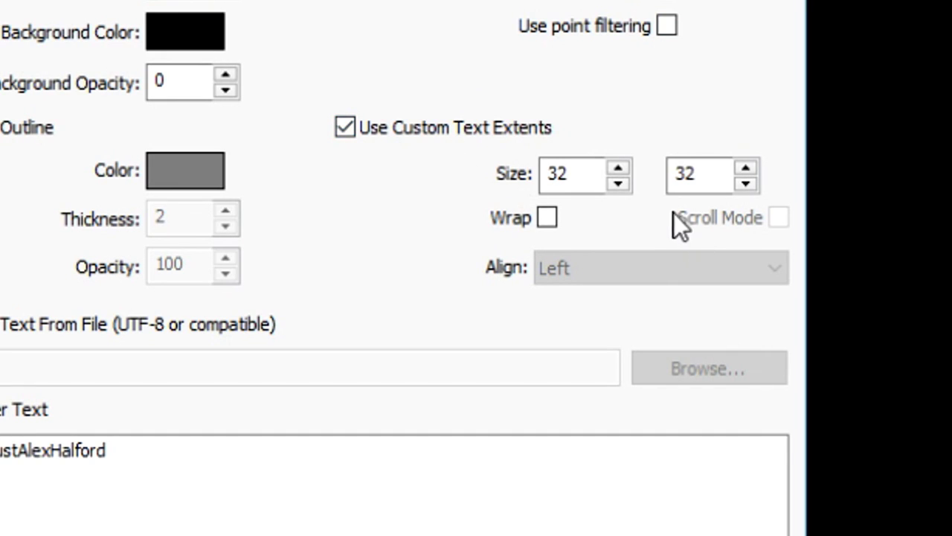
left_click_drag(627, 165, 626, 165)
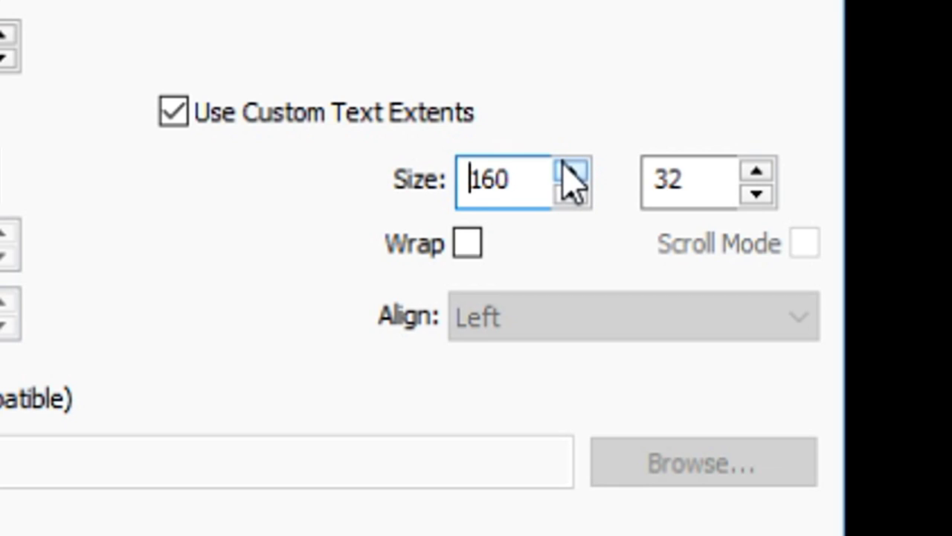
left_click_drag(570, 177, 570, 177)
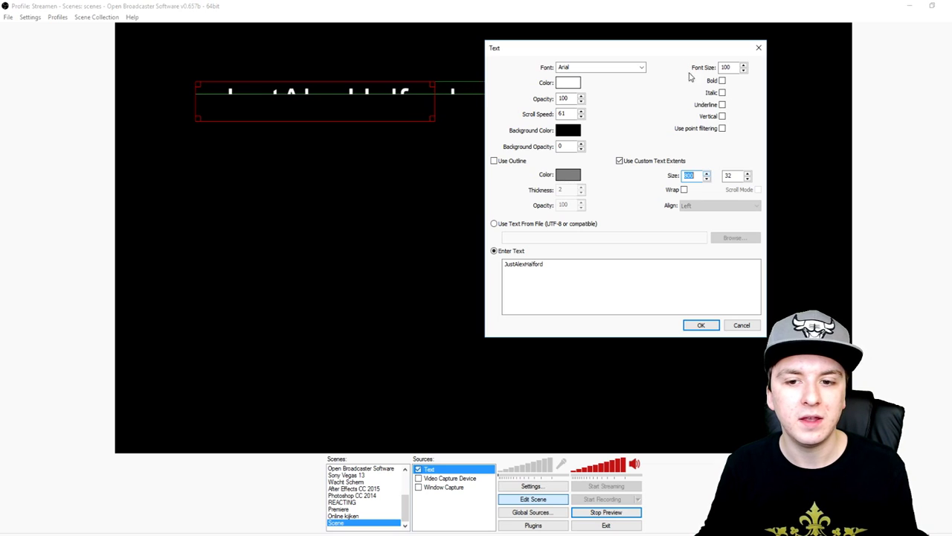
left_click_drag(642, 40, 526, 170)
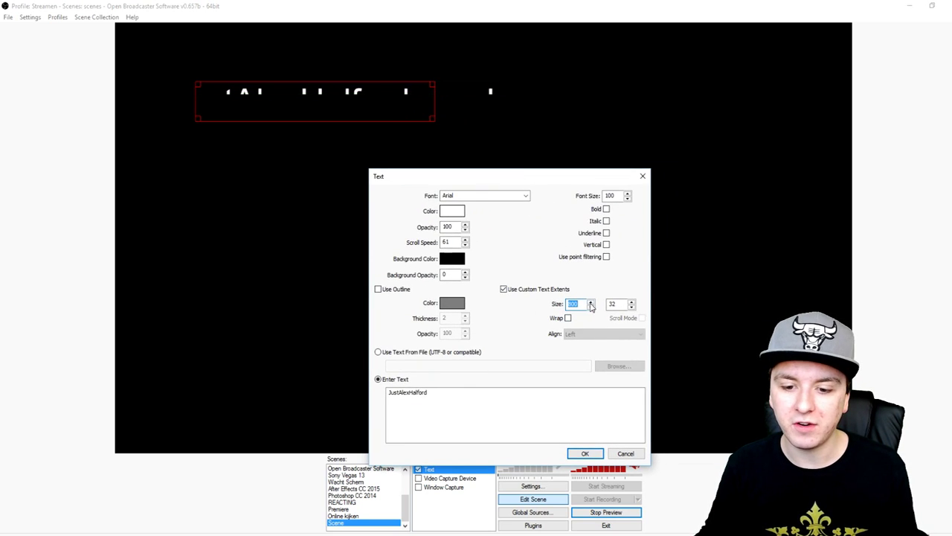
type("810")
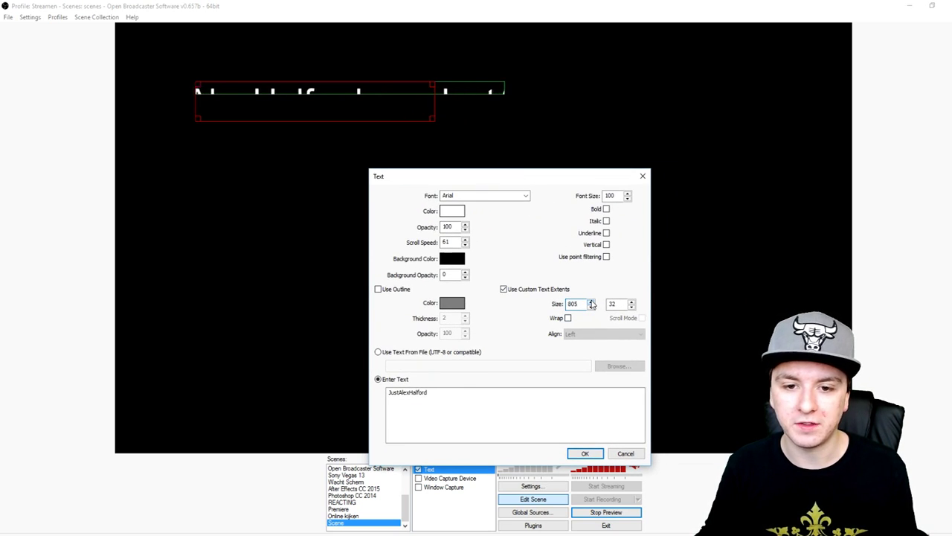
left_click_drag(592, 304, 632, 303)
left_click(632, 304)
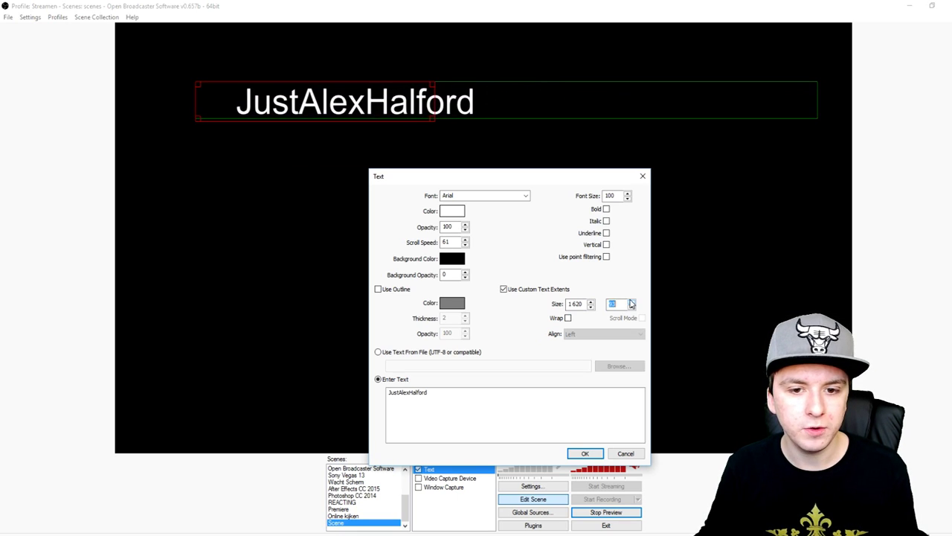
left_click(585, 453)
- Drag the ticker to the preview's bottom and widen its text area to about 2000
left_click_drag(538, 109, 466, 438)
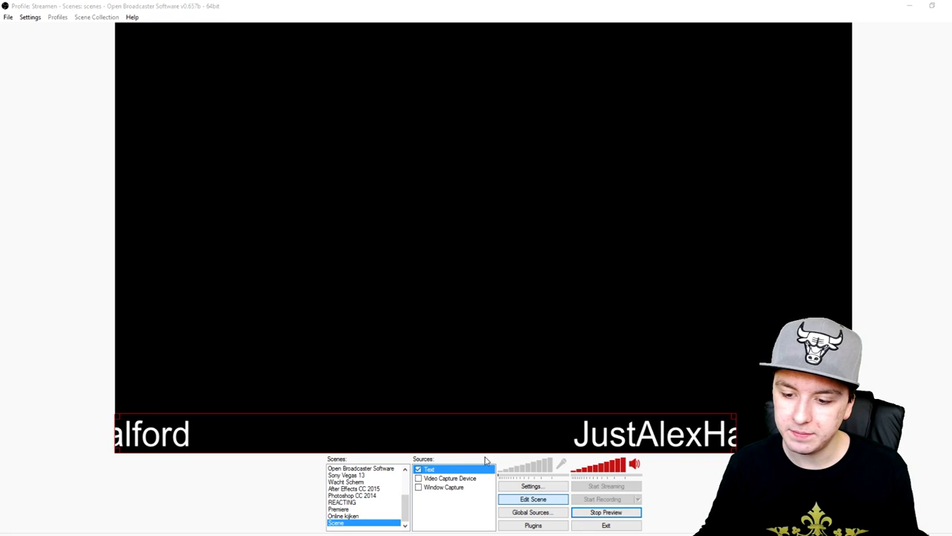
double_click(476, 470)
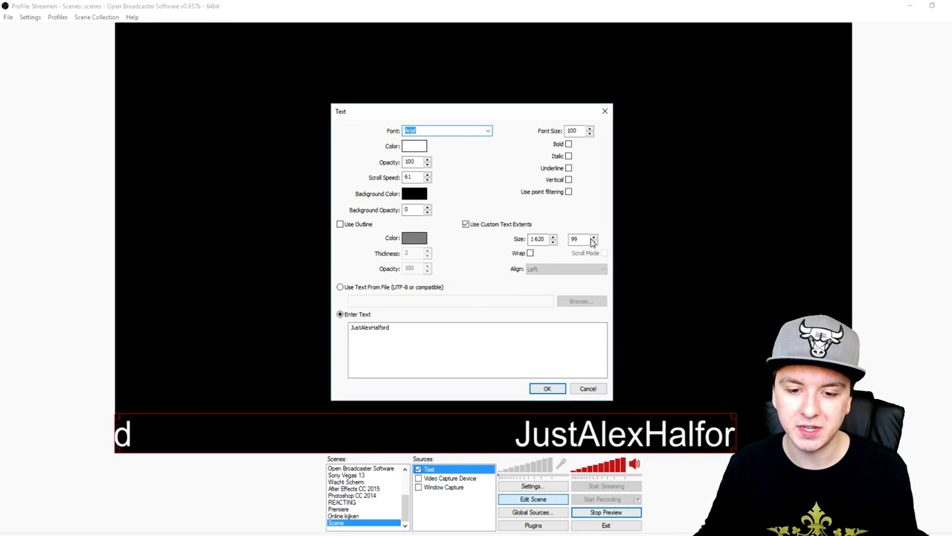
left_click(554, 236)
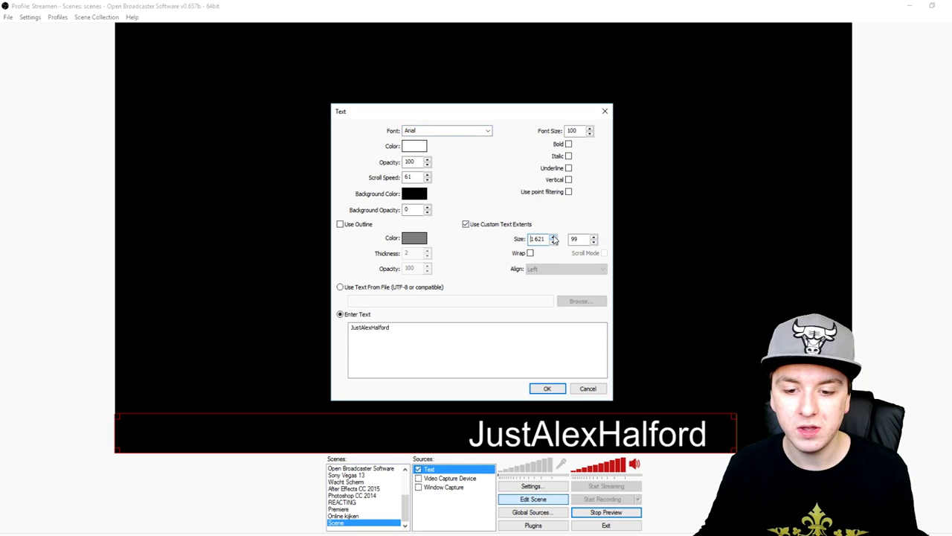
left_click(553, 236)
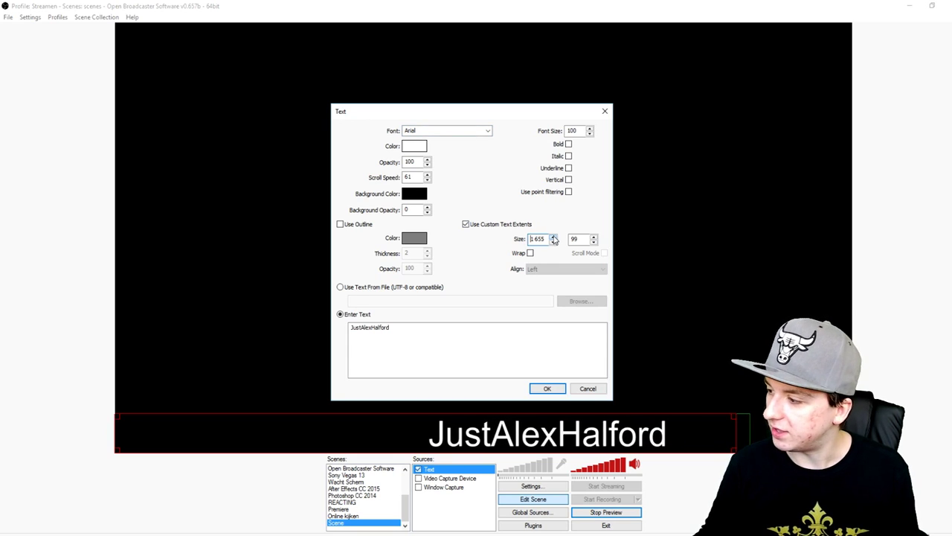
left_click(554, 236)
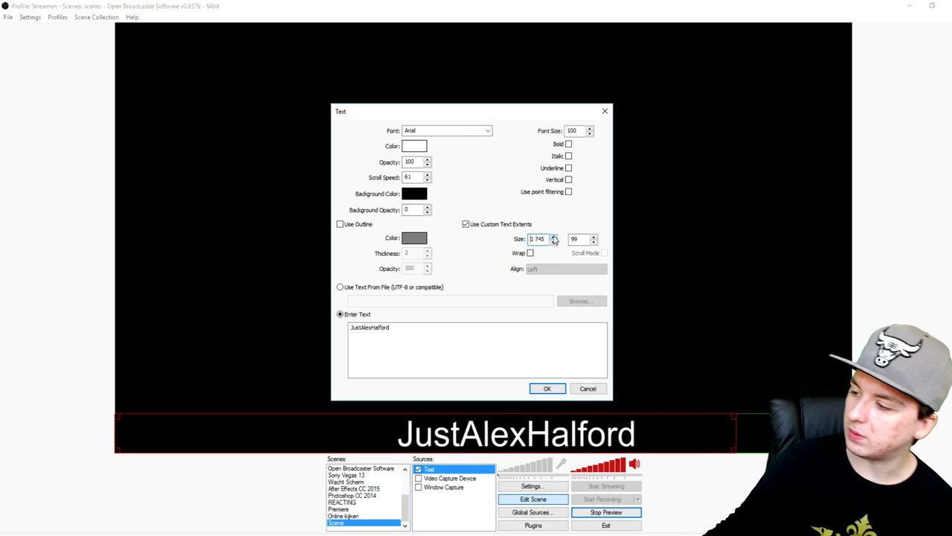
left_click(554, 236)
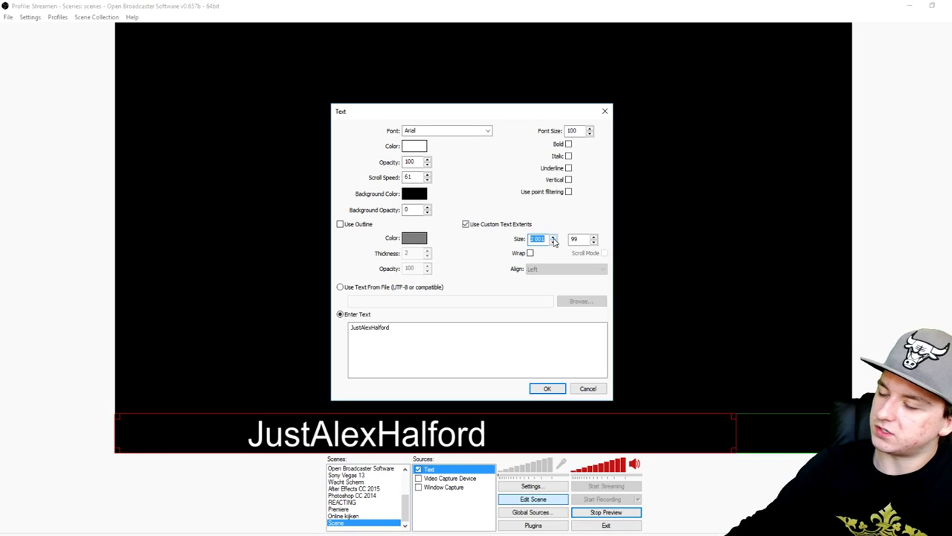
left_click(548, 389)
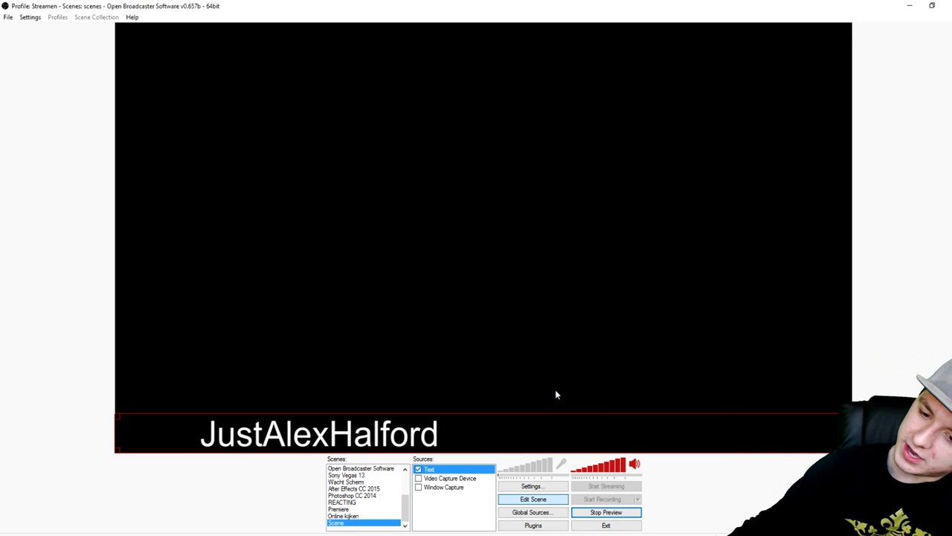
- Drag the scrolling name band from the bottom to the top of the preview, then reselect Text
left_click(413, 130)
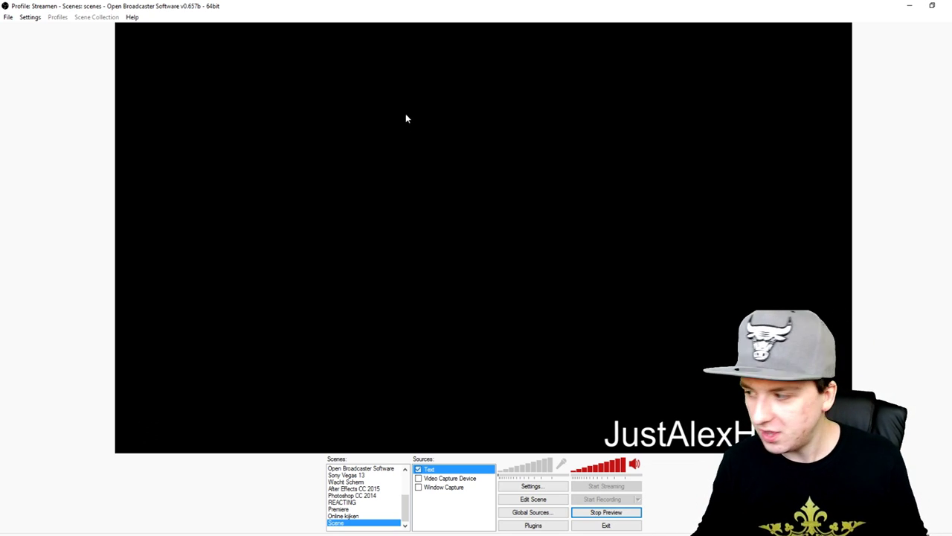
left_click(533, 499)
left_click_drag(632, 434, 622, 48)
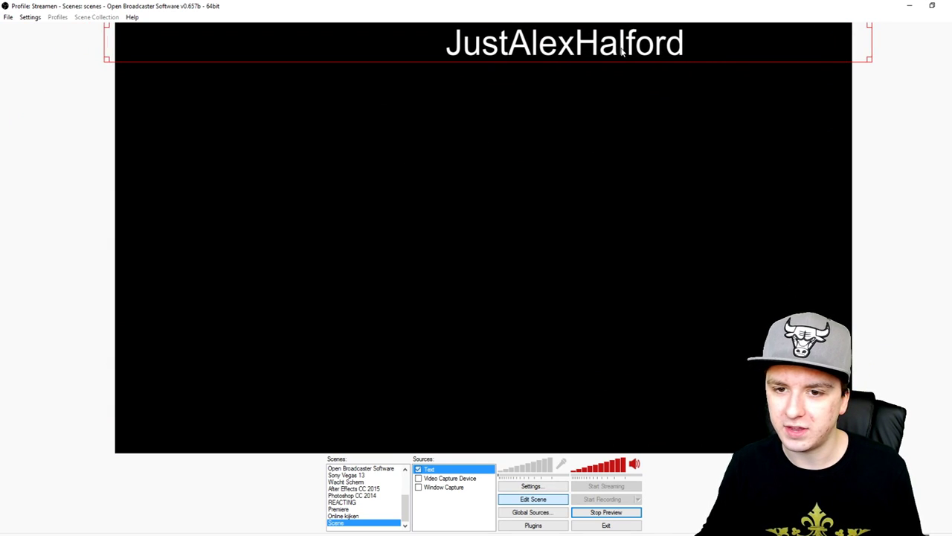
left_click(532, 117)
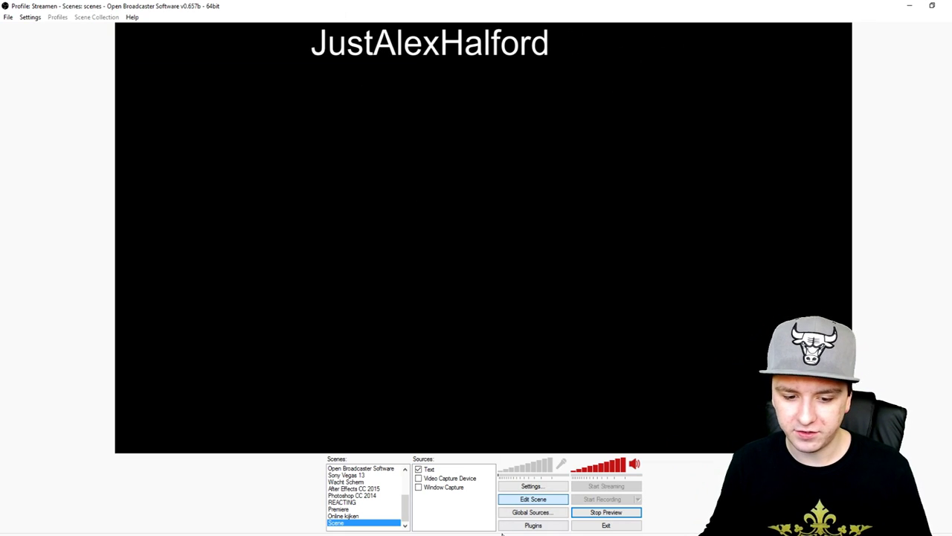
left_click(450, 471)
- Set the Text source's font to Ashby Black
double_click(449, 472)
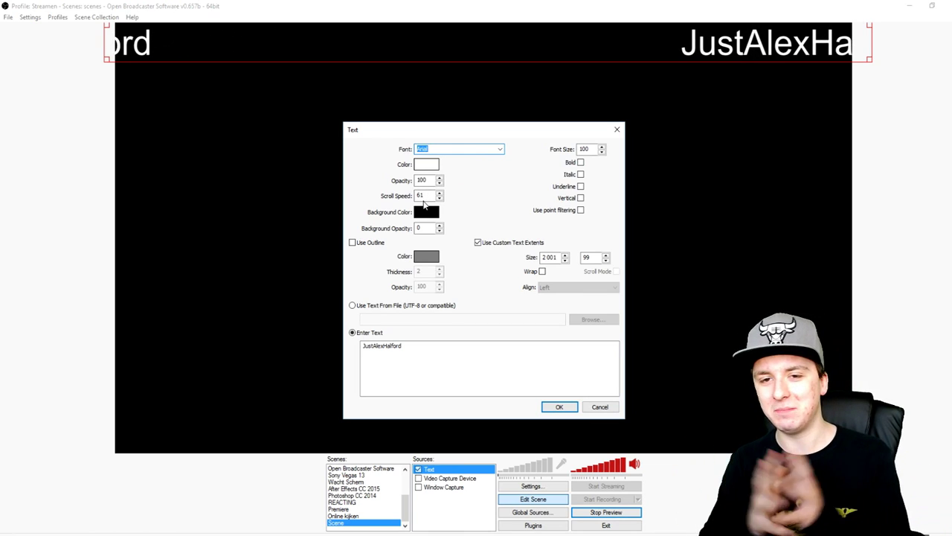
left_click(451, 150)
scroll(451, 150, "down", 3)
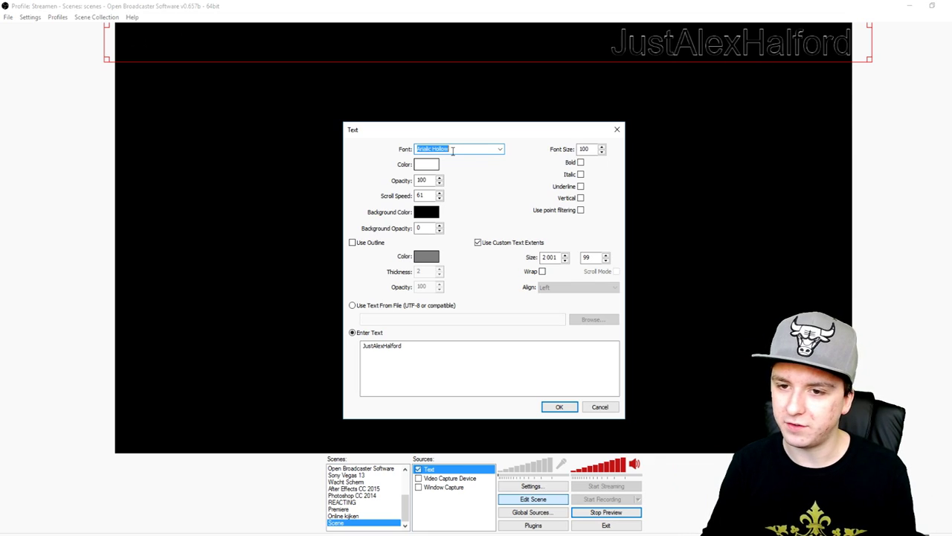
scroll(451, 149, "down", 4)
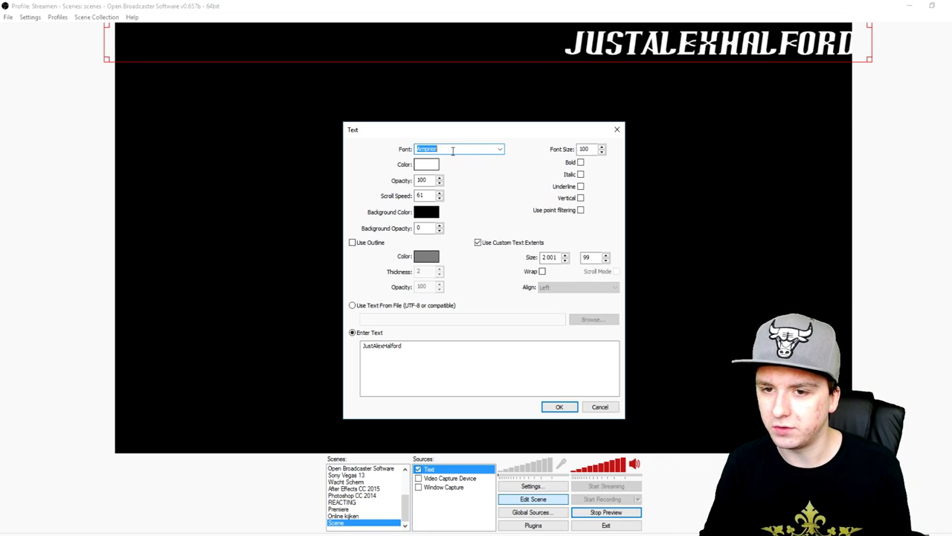
scroll(452, 150, "down", 4)
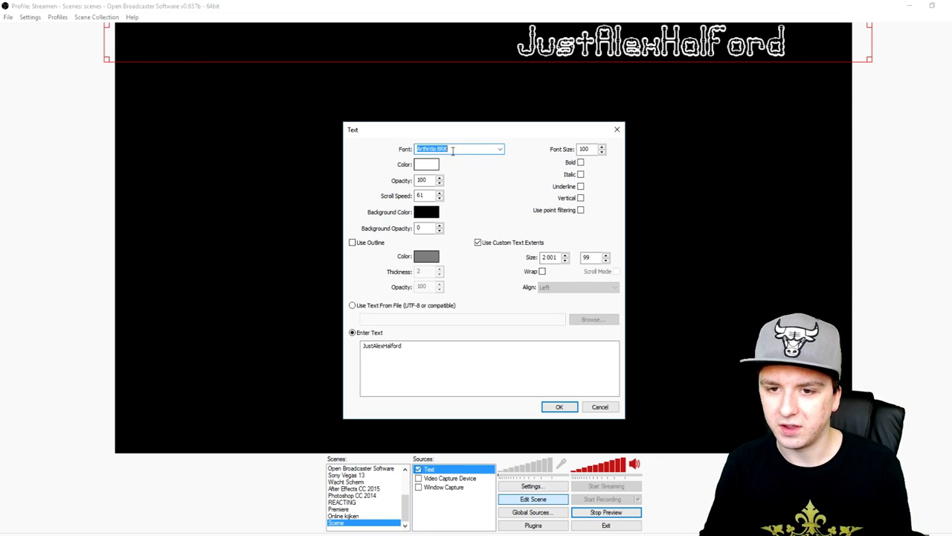
scroll(452, 150, "down", 1)
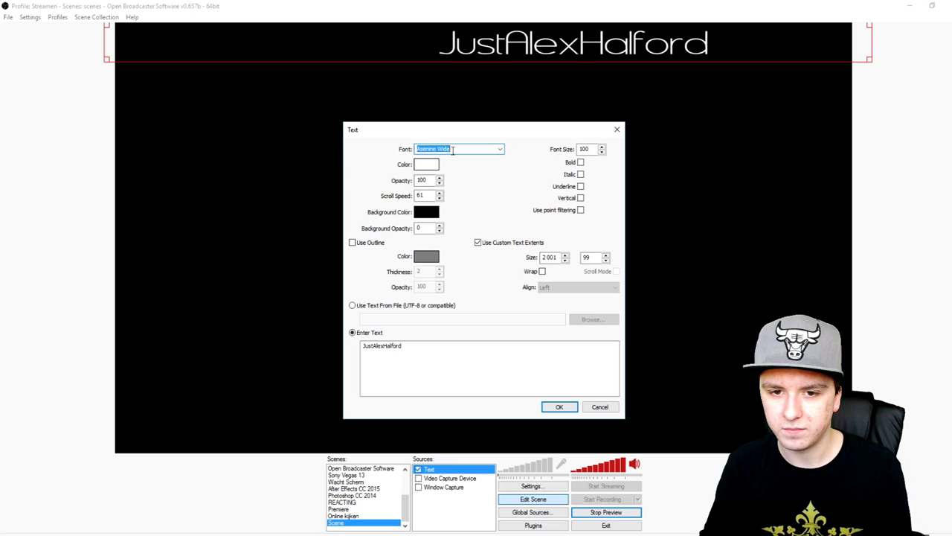
scroll(452, 149, "down", 2)
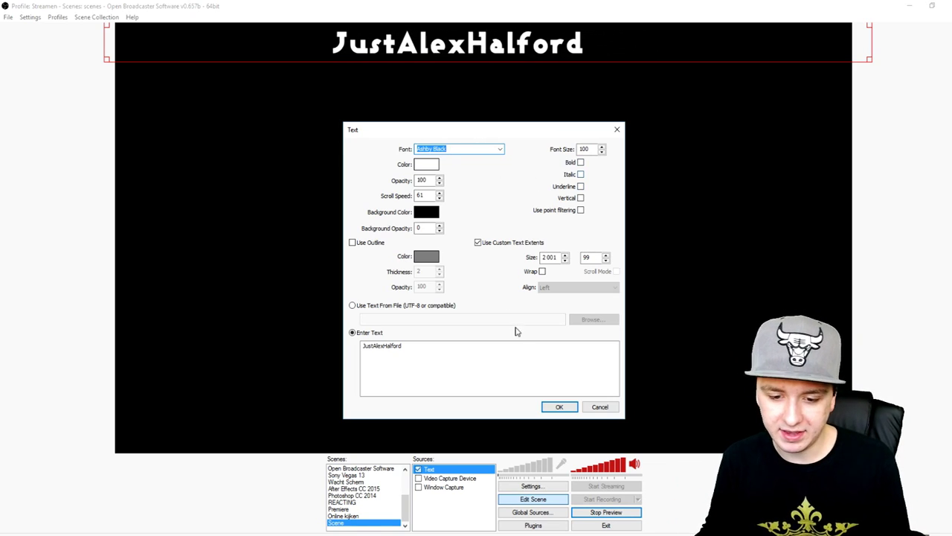
left_click(560, 407)
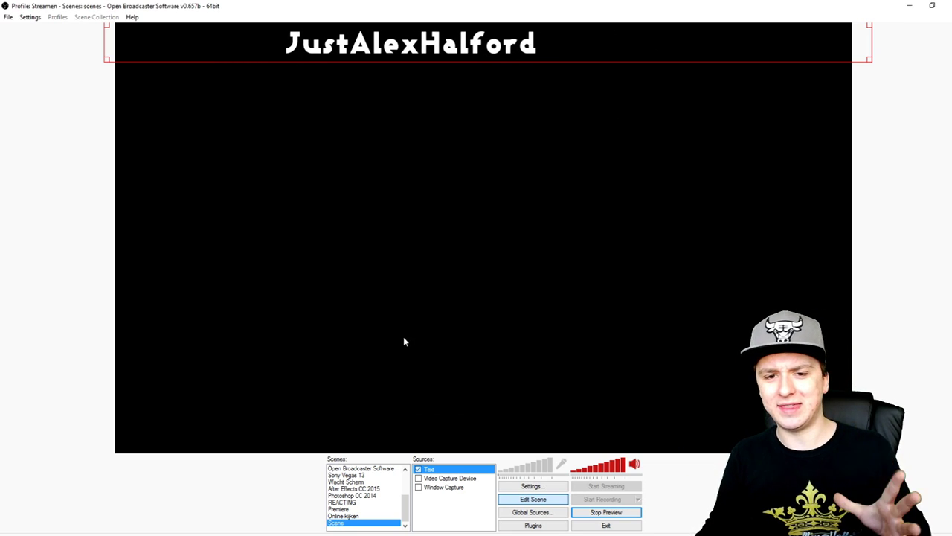
left_click(428, 323)
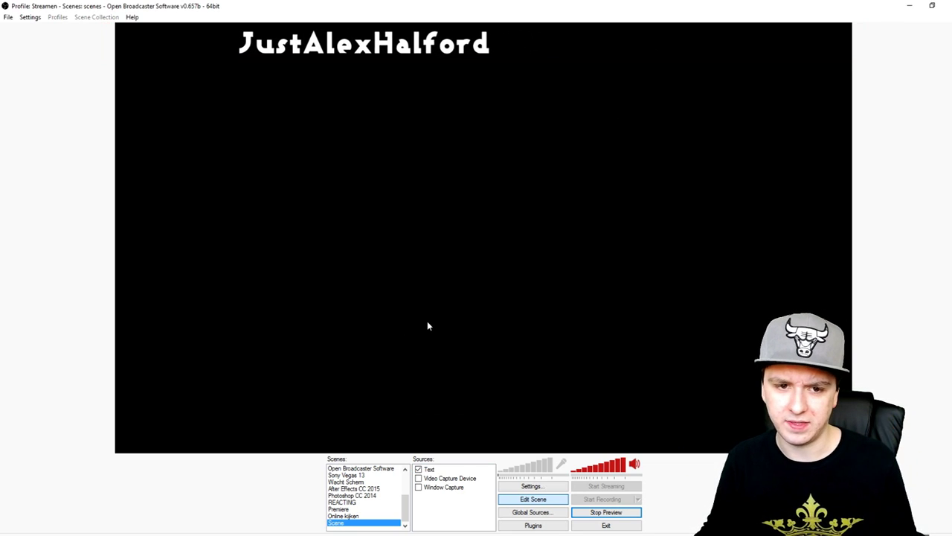